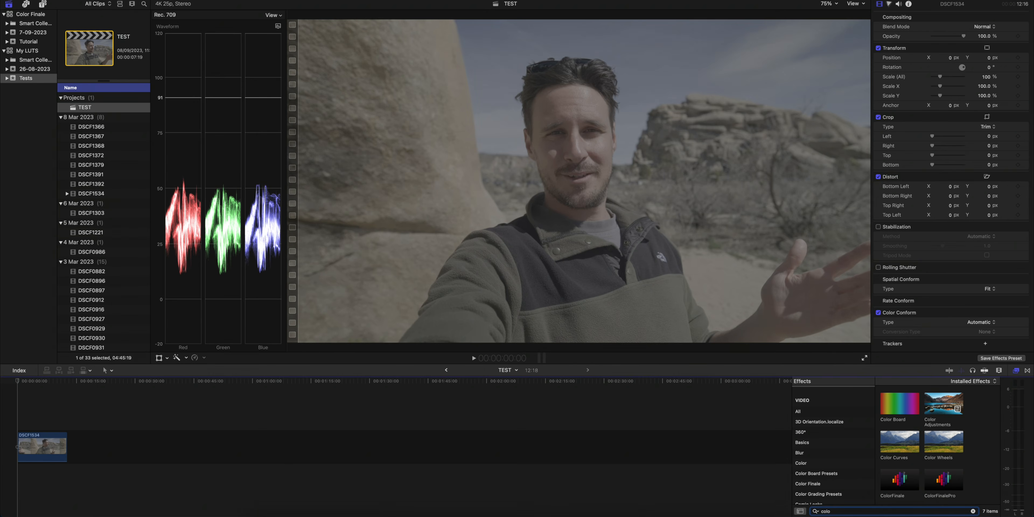
# Step: Apply the ColorFinalePro effect to the DSCF1534 clip and set its color profile to Assume Log
pyautogui.moveTo(952, 487); pyautogui.dragTo(34, 447)
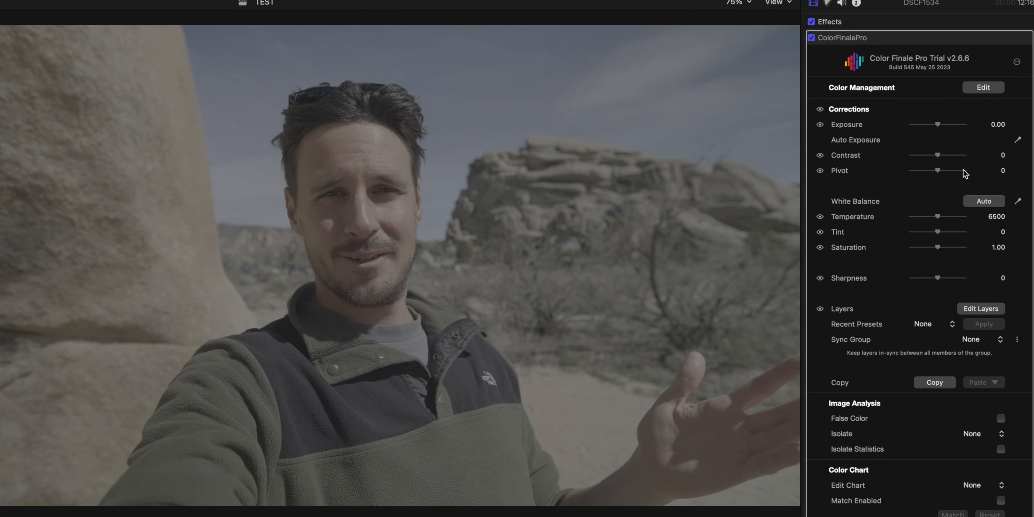
pyautogui.click(990, 89)
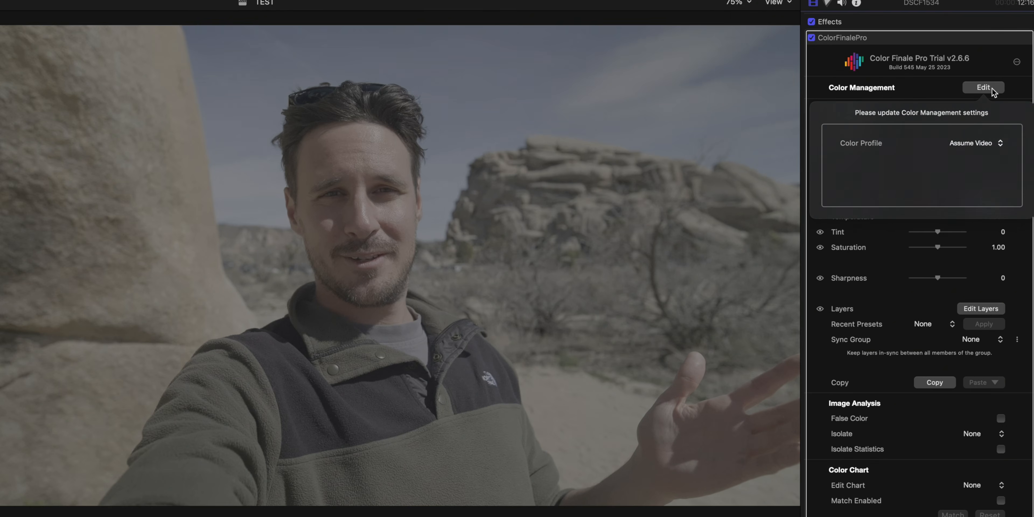
pyautogui.click(998, 145)
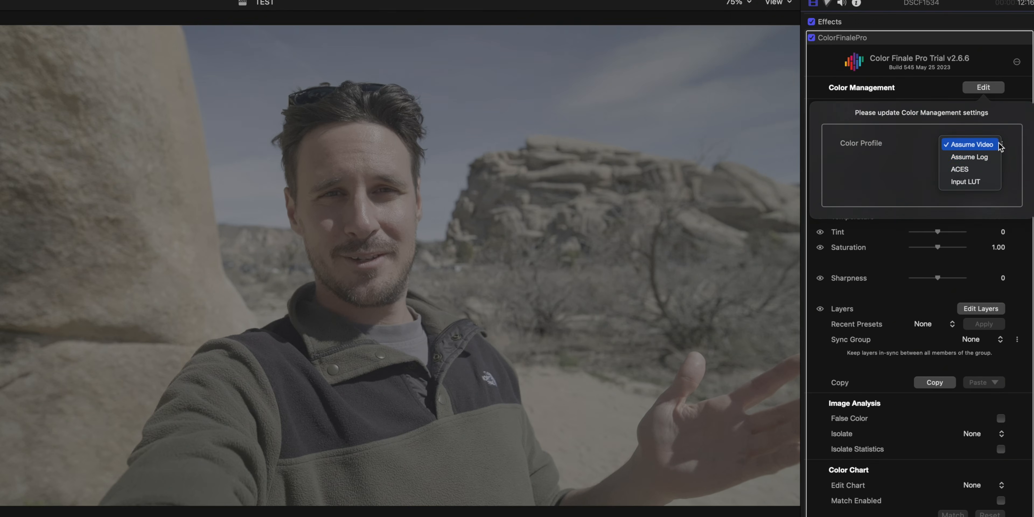
pyautogui.click(990, 157)
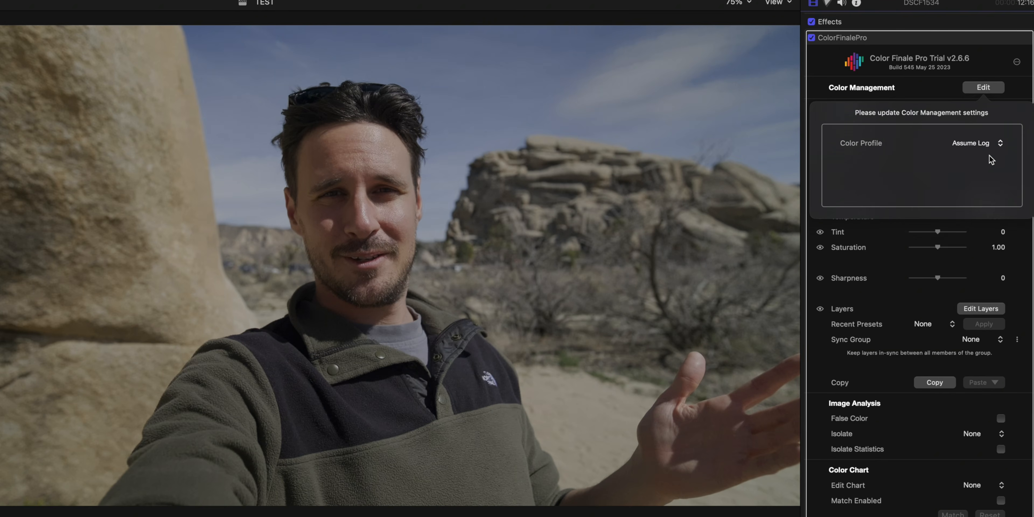
pyautogui.click(1029, 237)
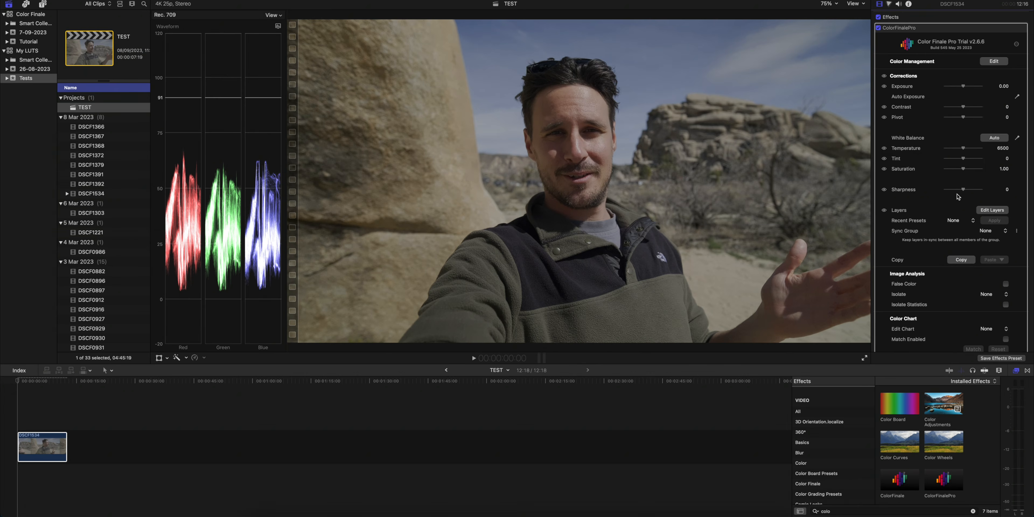
# Step: Automatically correct the clip's white balance and open the Color Finale layer editor, placing its window below the preview image
pyautogui.click(991, 137)
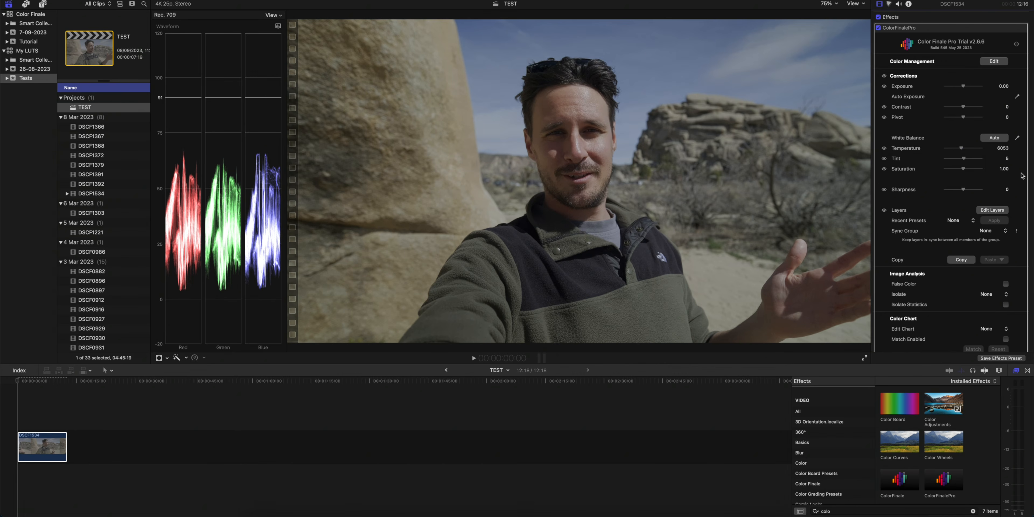
pyautogui.click(1001, 210)
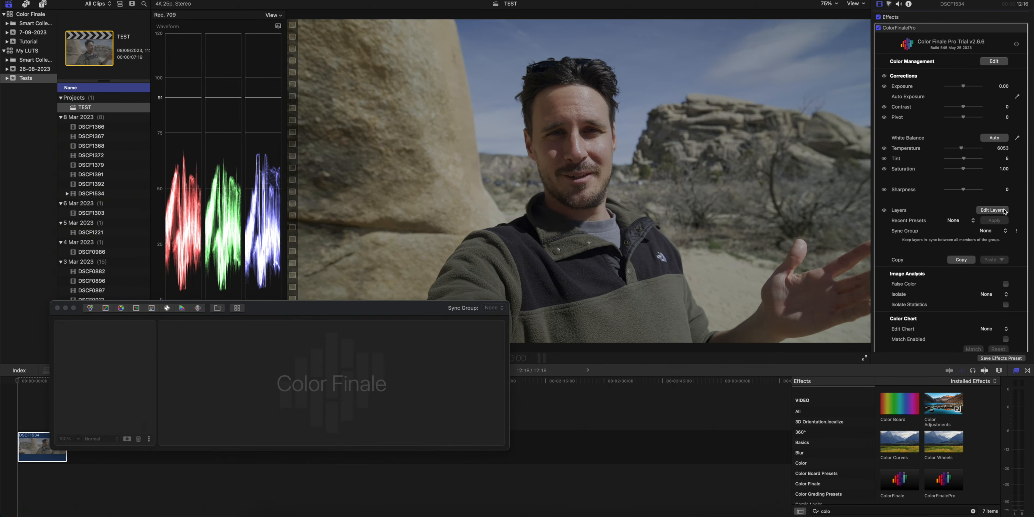
pyautogui.moveTo(331, 309); pyautogui.dragTo(473, 349)
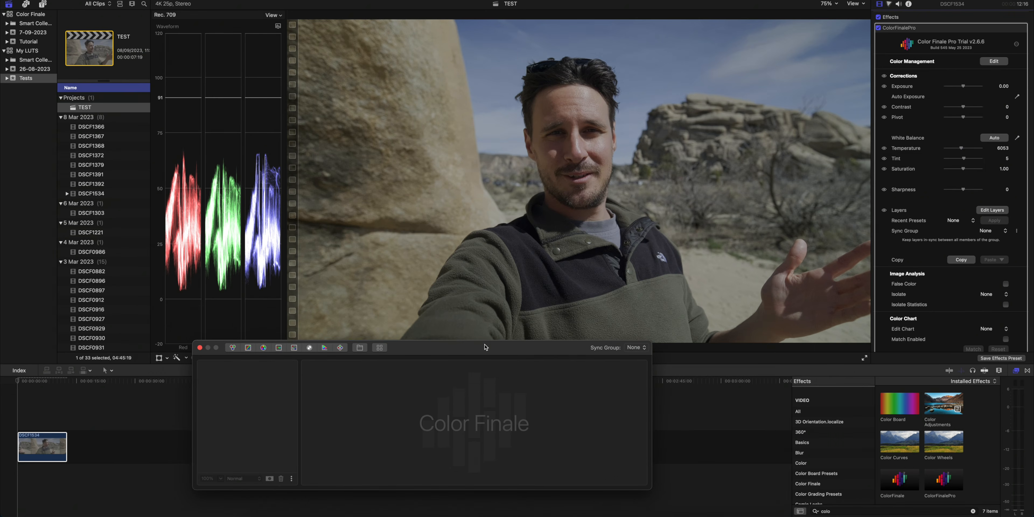
# Step: Add a Color Wheels layer with lift -0.04, gamma 0.19, gain 0.11 and overall saturation 1.25, and raise the gamma saturation
pyautogui.click(231, 348)
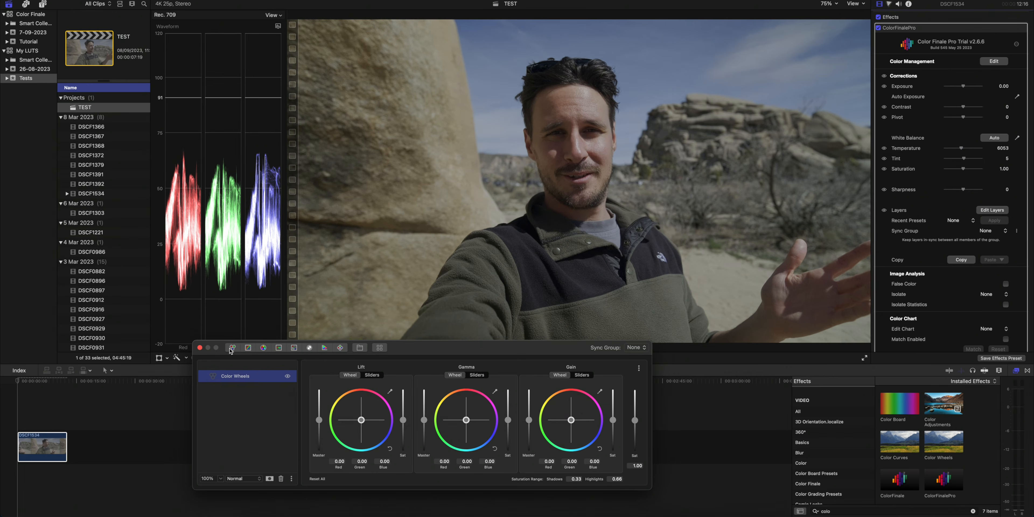
pyautogui.moveTo(319, 420); pyautogui.dragTo(318, 424)
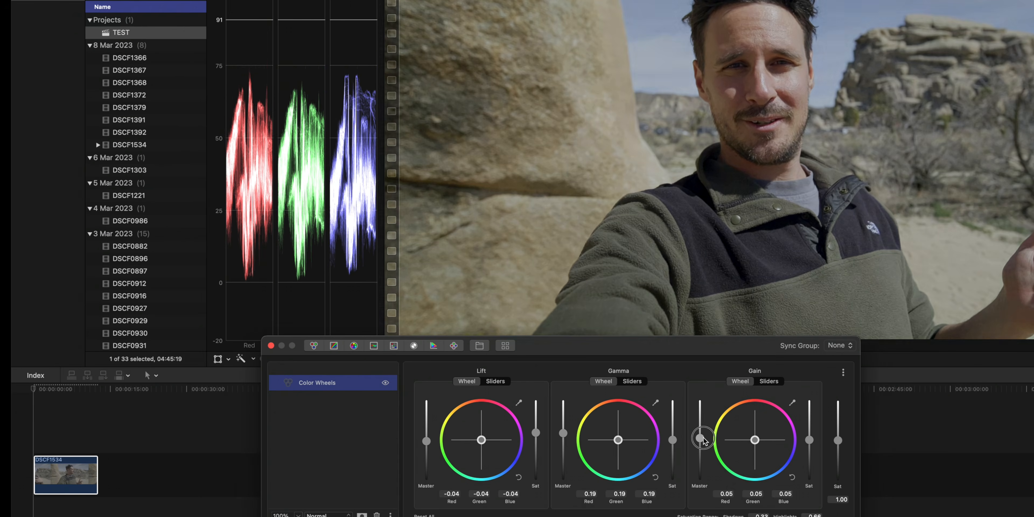
pyautogui.moveTo(531, 419); pyautogui.dragTo(530, 414)
pyautogui.moveTo(703, 433); pyautogui.dragTo(704, 434)
pyautogui.moveTo(837, 440); pyautogui.dragTo(838, 435)
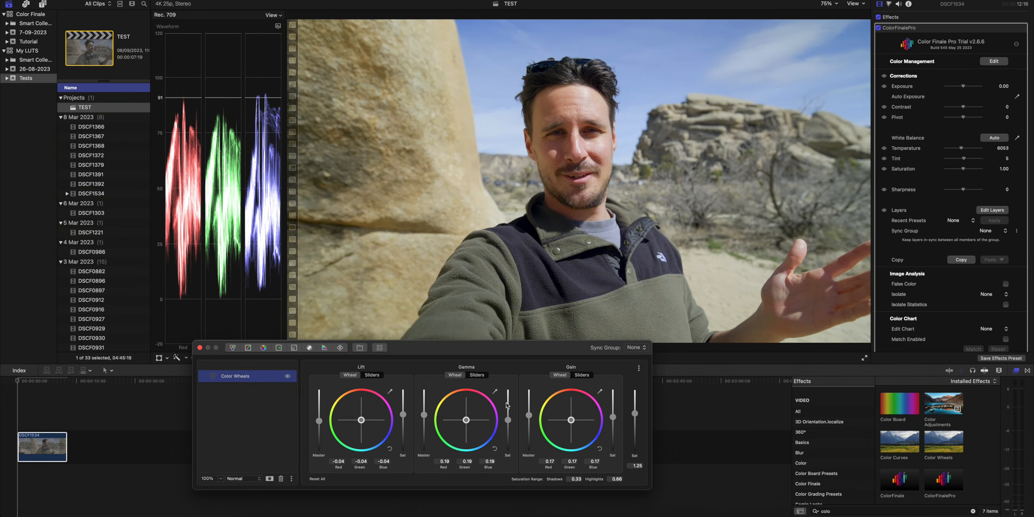
pyautogui.click(507, 419)
pyautogui.moveTo(528, 414); pyautogui.dragTo(507, 410)
pyautogui.click(402, 415)
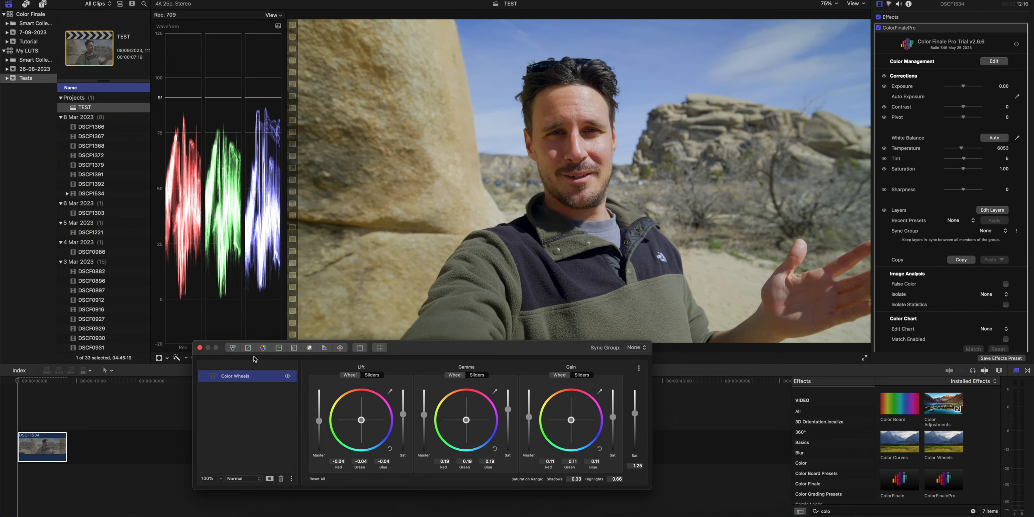
# Step: Add a Curves layer beneath Color Wheels and shape the master curve into a gentle S with slightly lifted blacks
pyautogui.click(248, 346)
pyautogui.moveTo(256, 378); pyautogui.dragTo(246, 399)
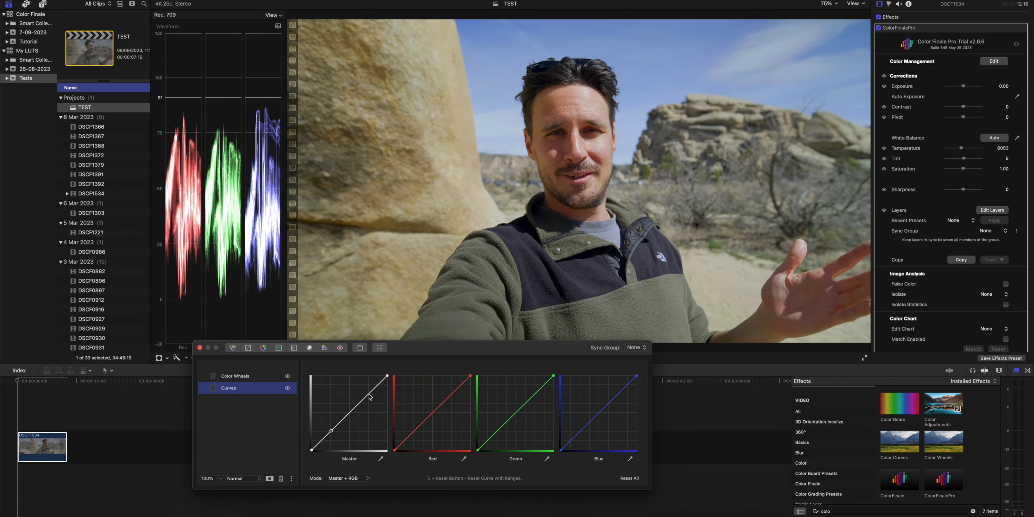
pyautogui.moveTo(370, 396); pyautogui.dragTo(368, 395)
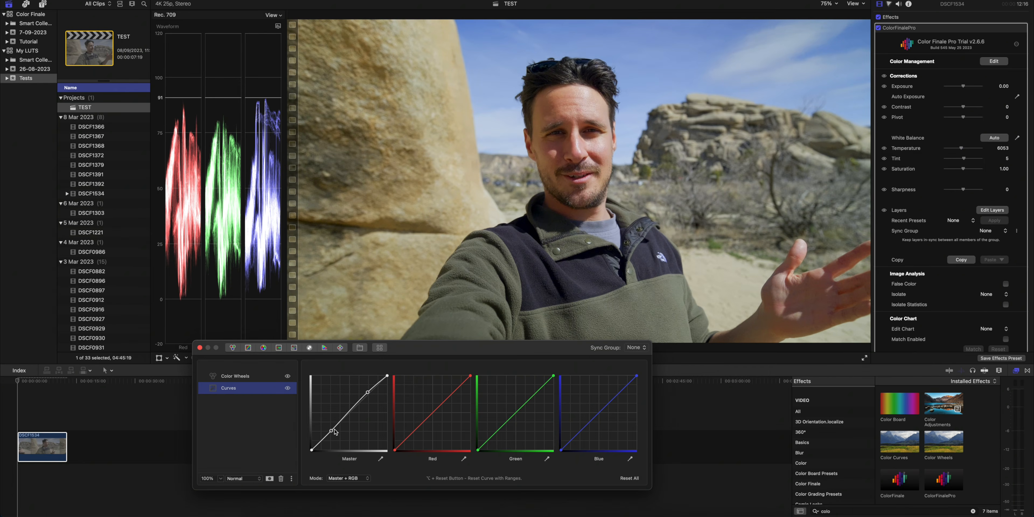
pyautogui.moveTo(332, 430); pyautogui.dragTo(331, 431)
pyautogui.moveTo(312, 450); pyautogui.dragTo(311, 444)
pyautogui.moveTo(331, 431); pyautogui.dragTo(331, 434)
pyautogui.moveTo(311, 444); pyautogui.dragTo(312, 448)
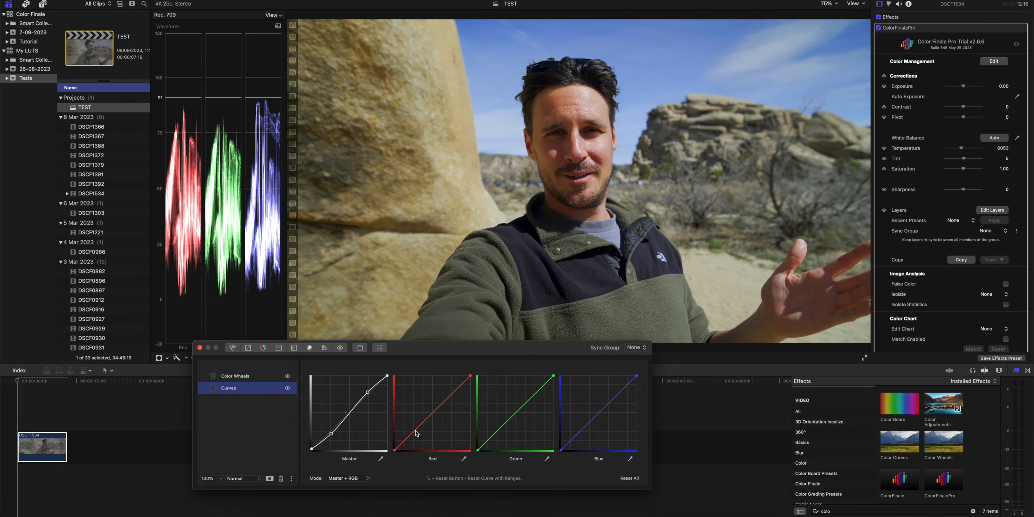
# Step: Shape the red, green and blue curves into subtle S-curves and fine-tune the master curve's highlight and shadow points
pyautogui.moveTo(412, 432); pyautogui.dragTo(412, 434)
pyautogui.moveTo(448, 397); pyautogui.dragTo(448, 395)
pyautogui.moveTo(498, 429); pyautogui.dragTo(499, 431)
pyautogui.moveTo(534, 395); pyautogui.dragTo(534, 392)
pyautogui.moveTo(579, 431); pyautogui.dragTo(580, 433)
pyautogui.moveTo(618, 394); pyautogui.dragTo(618, 393)
pyautogui.moveTo(367, 392); pyautogui.dragTo(368, 392)
pyautogui.moveTo(331, 434); pyautogui.dragTo(312, 449)
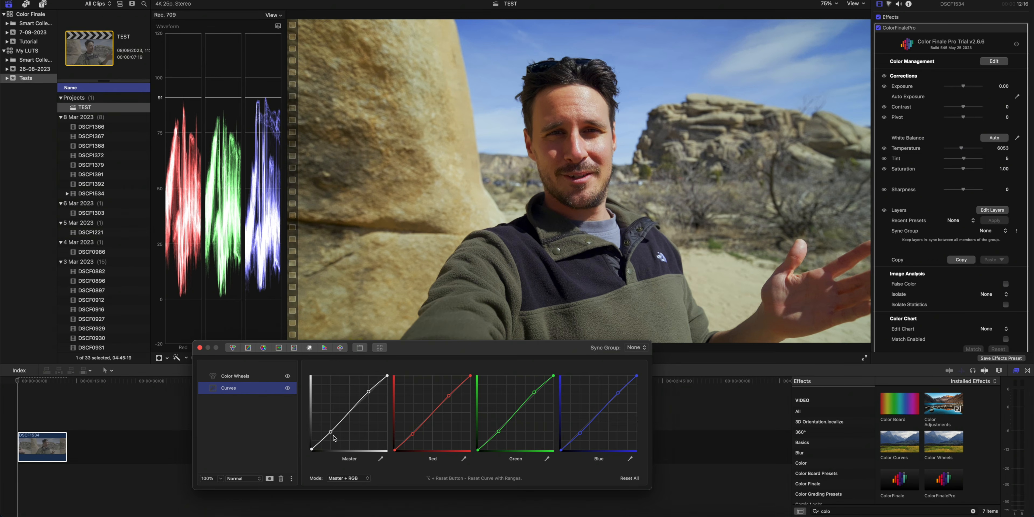
# Step: Add a Six Vectors layer beneath Curves, shift the red hue slightly down and work through the green, blue, cyan, purple and yellow vectors
pyautogui.click(264, 348)
pyautogui.moveTo(251, 391); pyautogui.dragTo(247, 407)
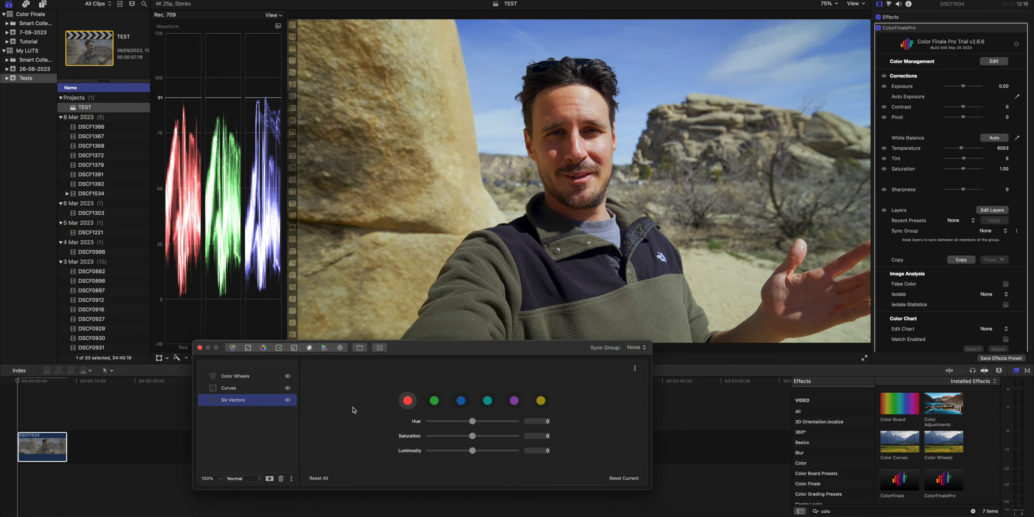
pyautogui.click(472, 421)
pyautogui.moveTo(472, 425)
pyautogui.mouseDown()
pyautogui.moveTo(451, 436)
pyautogui.moveTo(482, 424)
pyautogui.moveTo(455, 424)
pyautogui.moveTo(500, 423)
pyautogui.moveTo(465, 421)
pyautogui.moveTo(484, 425)
pyautogui.moveTo(476, 436)
pyautogui.moveTo(487, 423)
pyautogui.moveTo(470, 422)
pyautogui.moveTo(478, 436)
pyautogui.moveTo(460, 450)
pyautogui.moveTo(469, 421)
pyautogui.mouseUp()
pyautogui.click(434, 400)
pyautogui.click(461, 403)
pyautogui.click(488, 400)
pyautogui.click(513, 401)
pyautogui.click(541, 401)
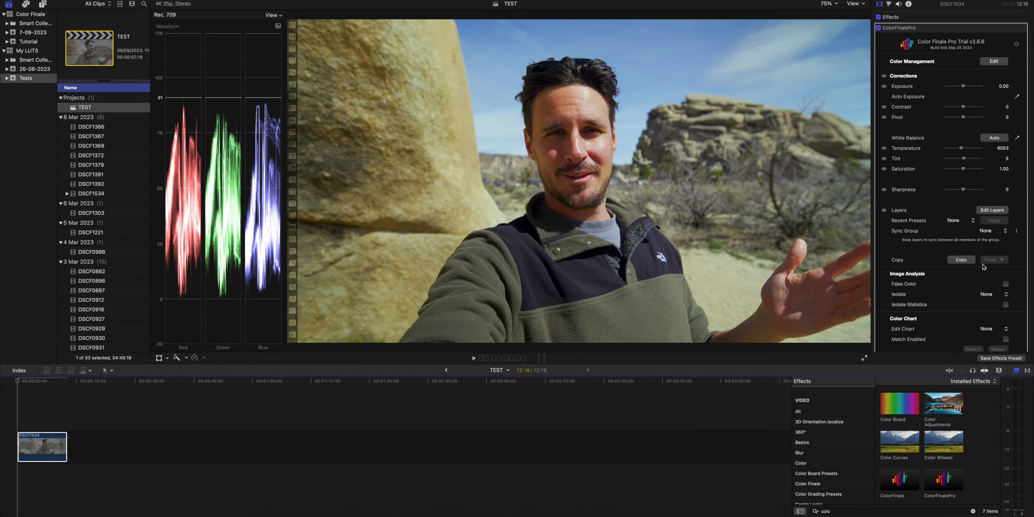
# Step: Enable film grain in the ColorFinalePro settings, set the grain amount to 50 and check the available grain presets
pyautogui.scroll(-2, 983, 267)
pyautogui.scroll(1, 1003, 225)
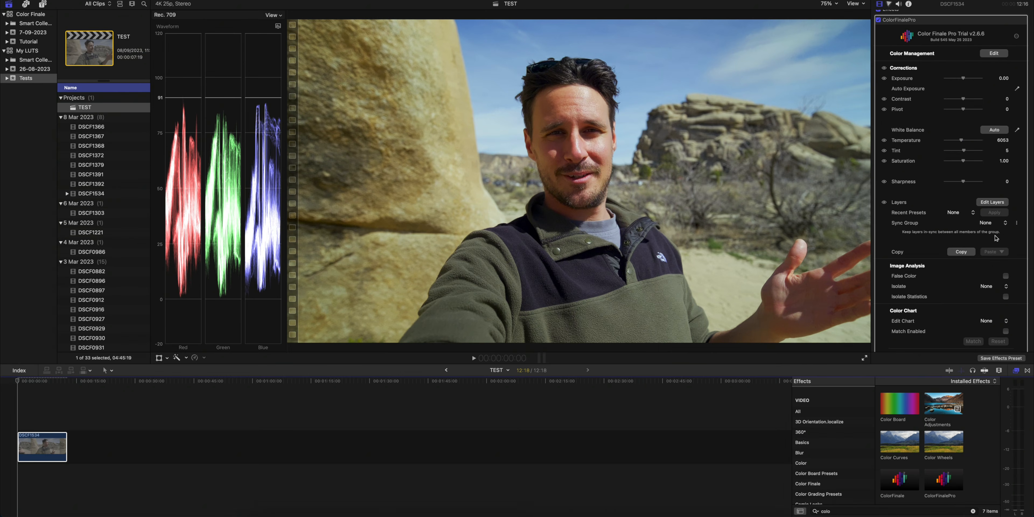
pyautogui.scroll(-3, 979, 258)
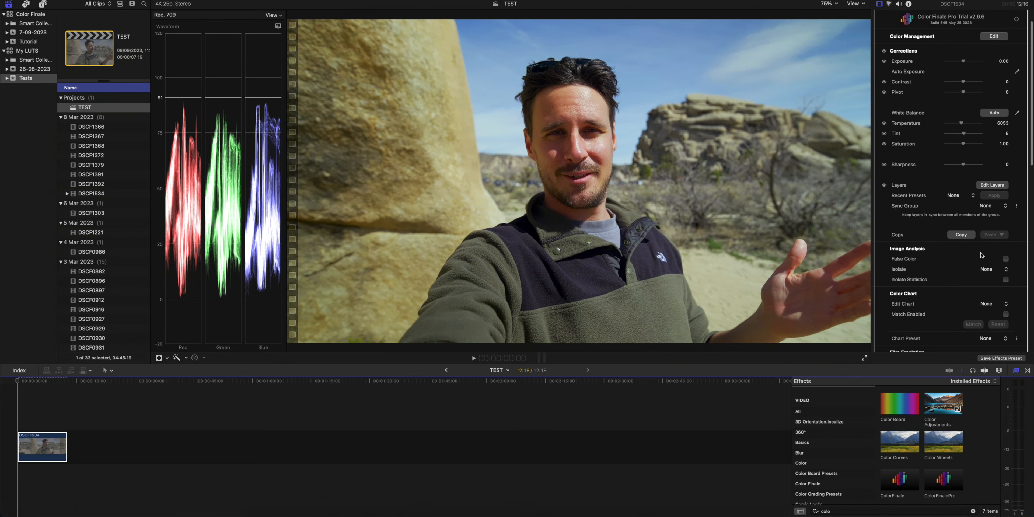
pyautogui.scroll(-8, 980, 254)
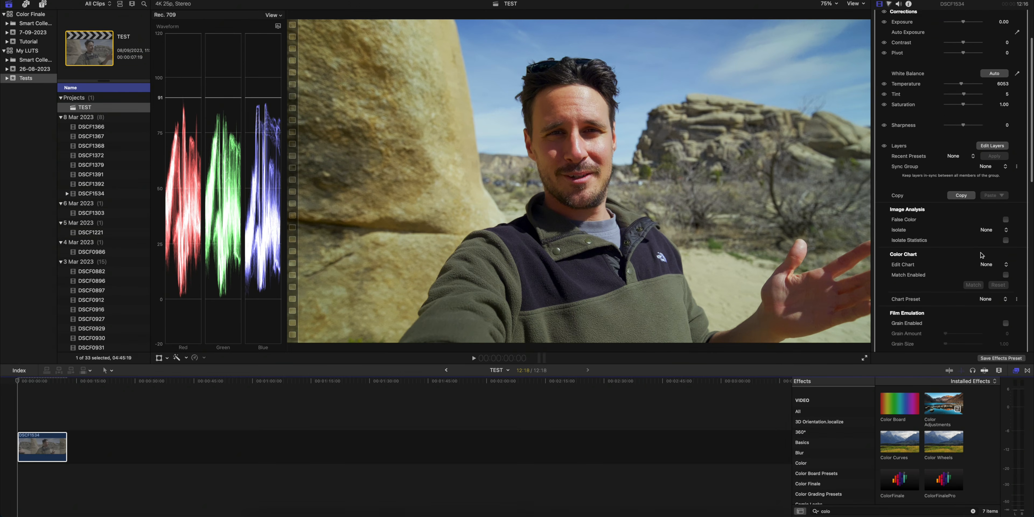
pyautogui.scroll(-10, 980, 254)
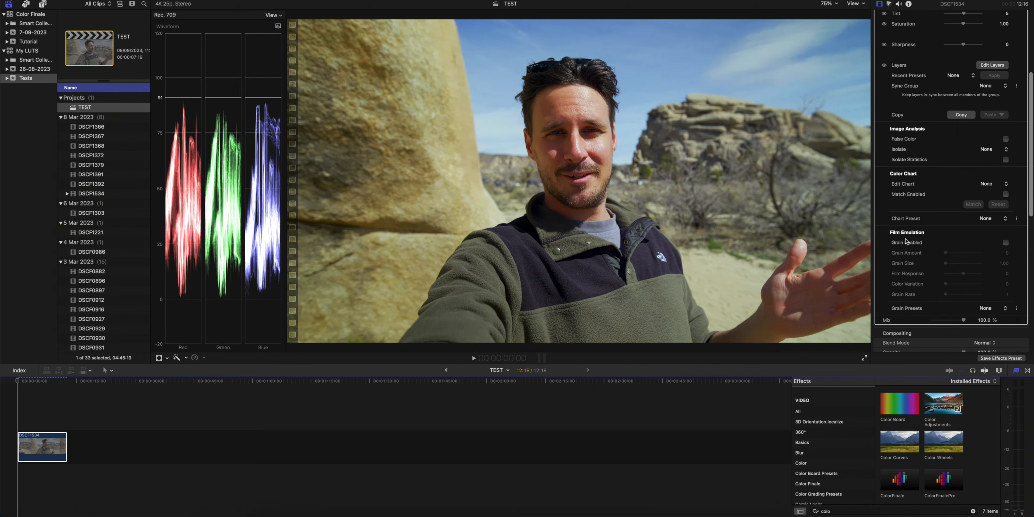
pyautogui.click(1005, 243)
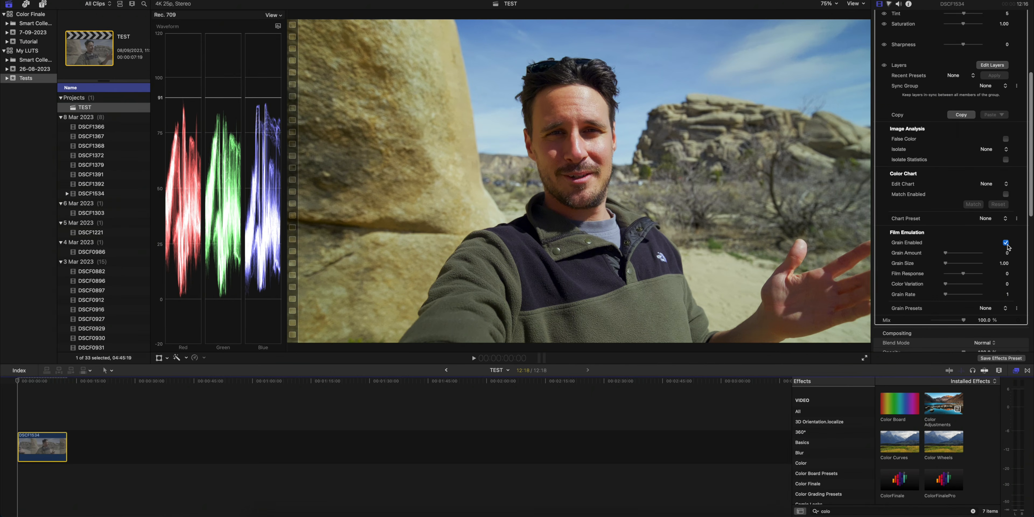
pyautogui.click(986, 253)
pyautogui.moveTo(986, 254); pyautogui.dragTo(944, 286)
pyautogui.moveTo(947, 253)
pyautogui.mouseDown()
pyautogui.moveTo(981, 254)
pyautogui.moveTo(963, 254)
pyautogui.mouseUp()
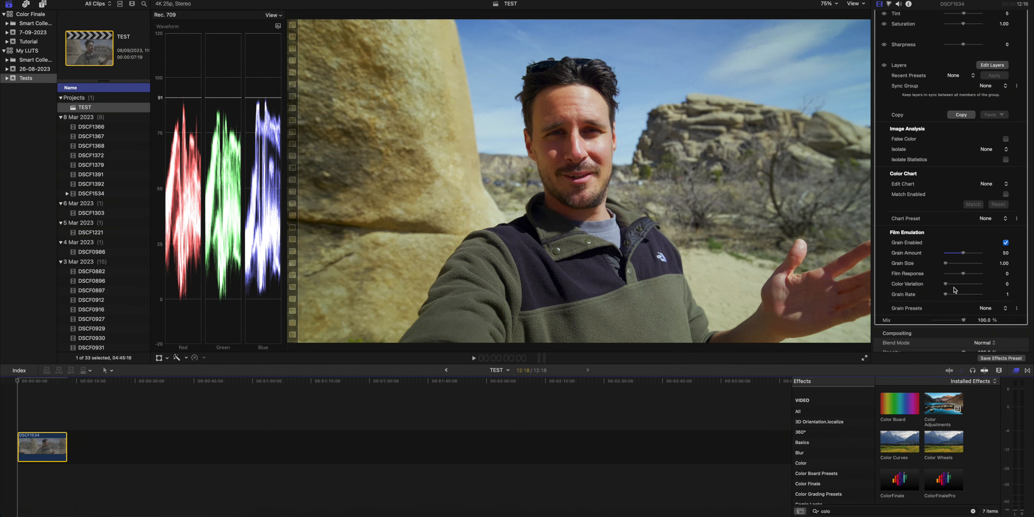
pyautogui.scroll(-2, 979, 290)
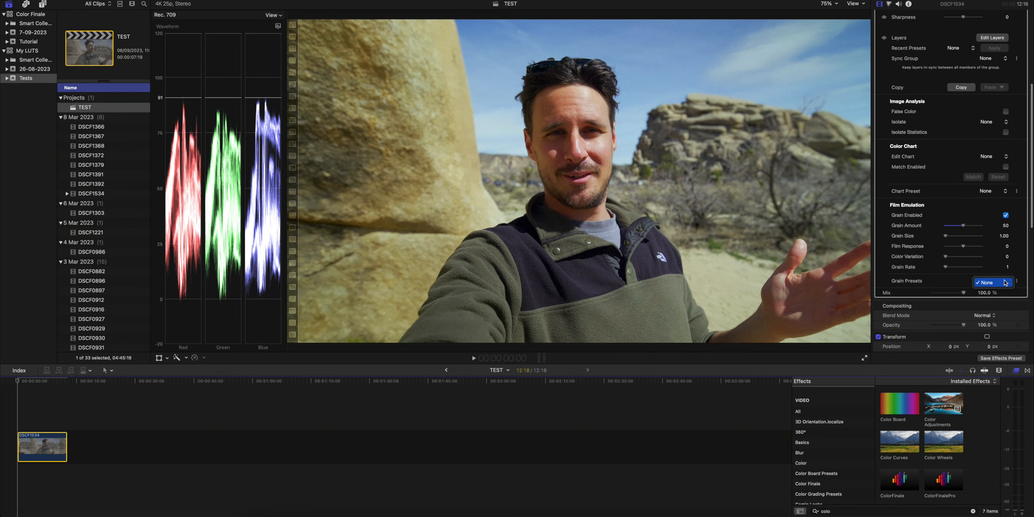
pyautogui.scroll(2, 989, 289)
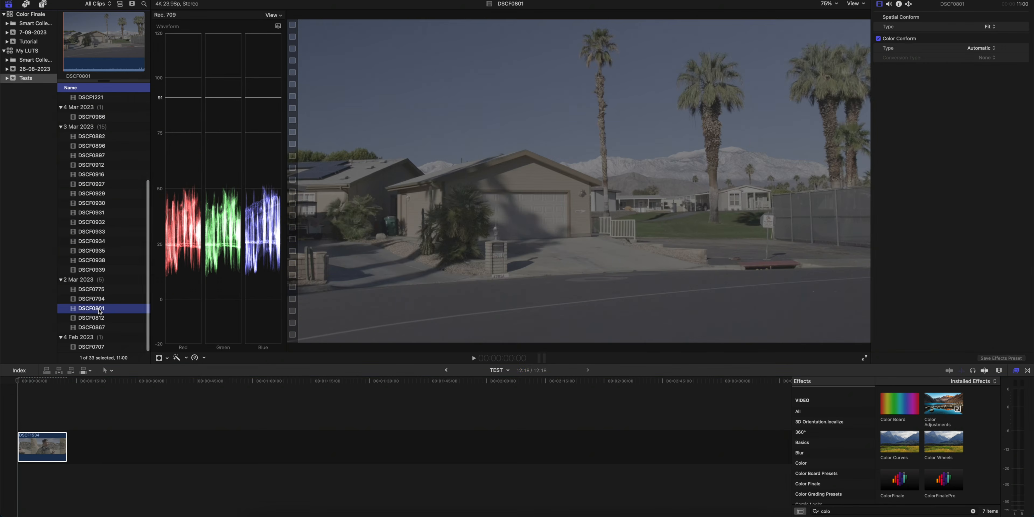
# Step: Append the DSCF0801 clip to the timeline, paste the ColorFinalePro effect from DSCF1534 onto it and play back the result
pyautogui.moveTo(100, 310); pyautogui.dragTo(84, 446)
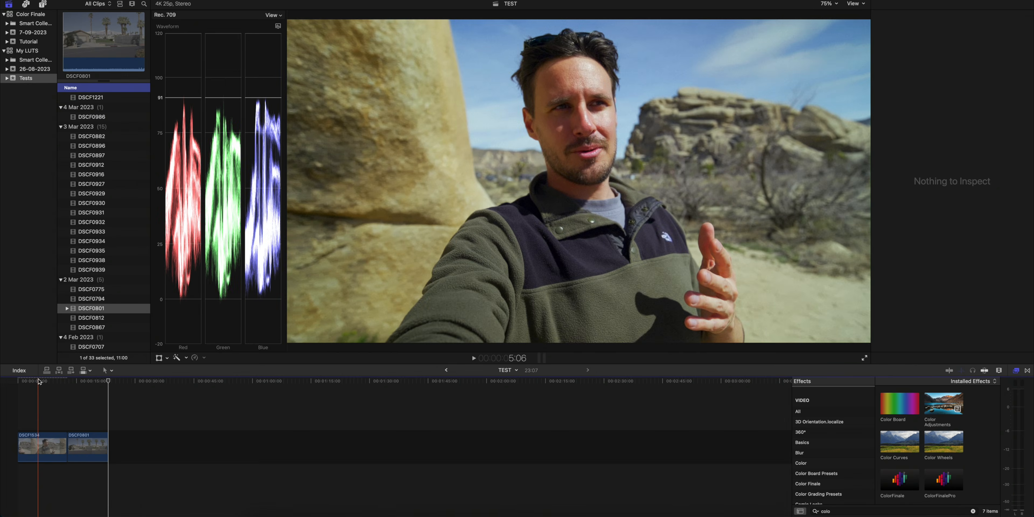
pyautogui.click(39, 438)
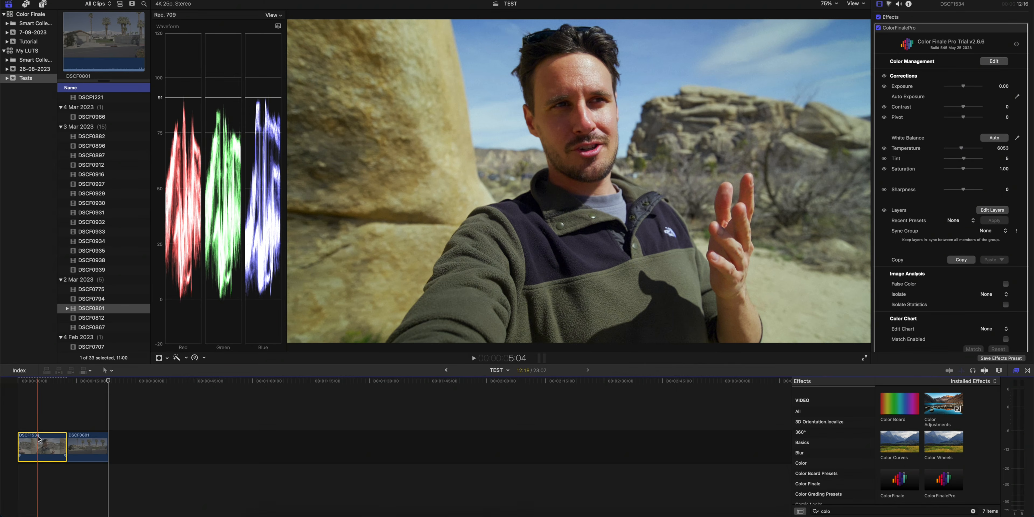
pyautogui.click(88, 444)
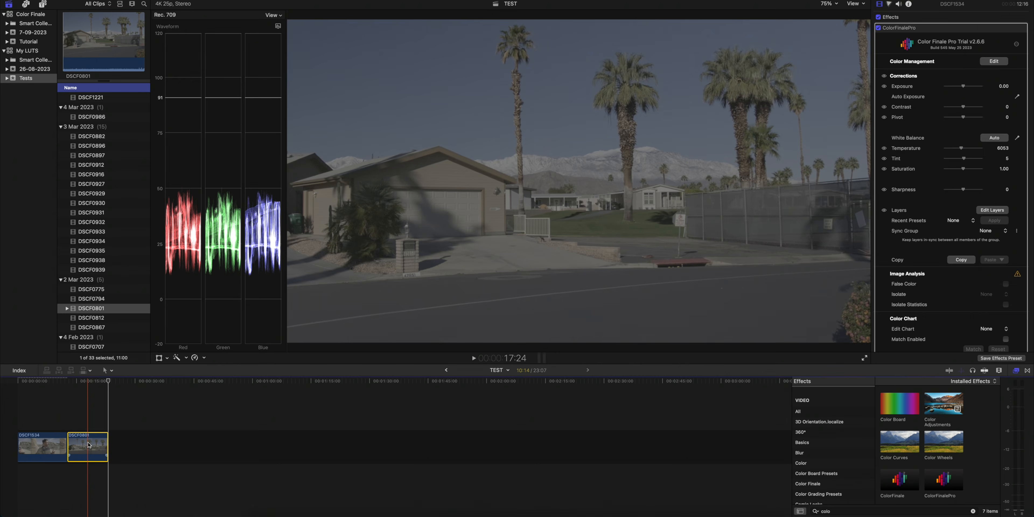
pyautogui.press('shift+super+v')
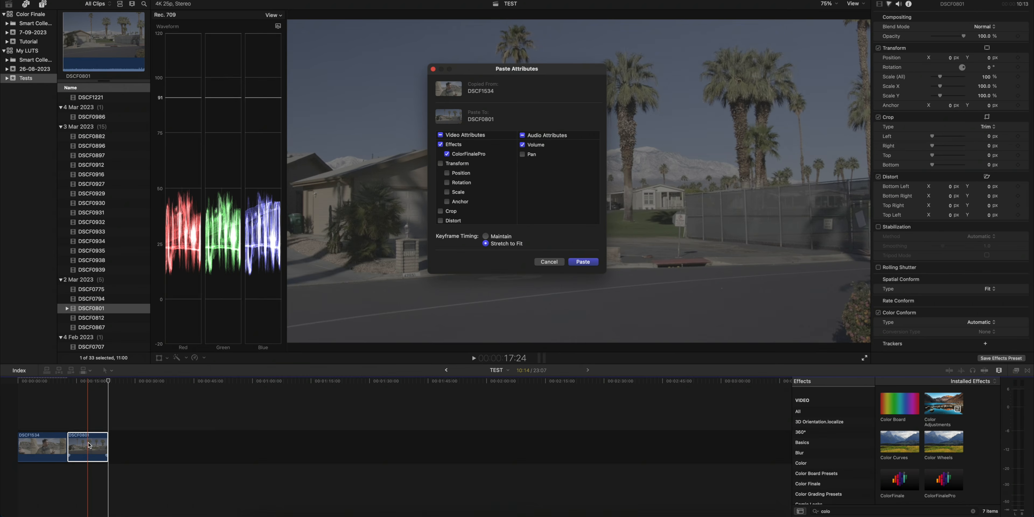
pyautogui.press('Return')
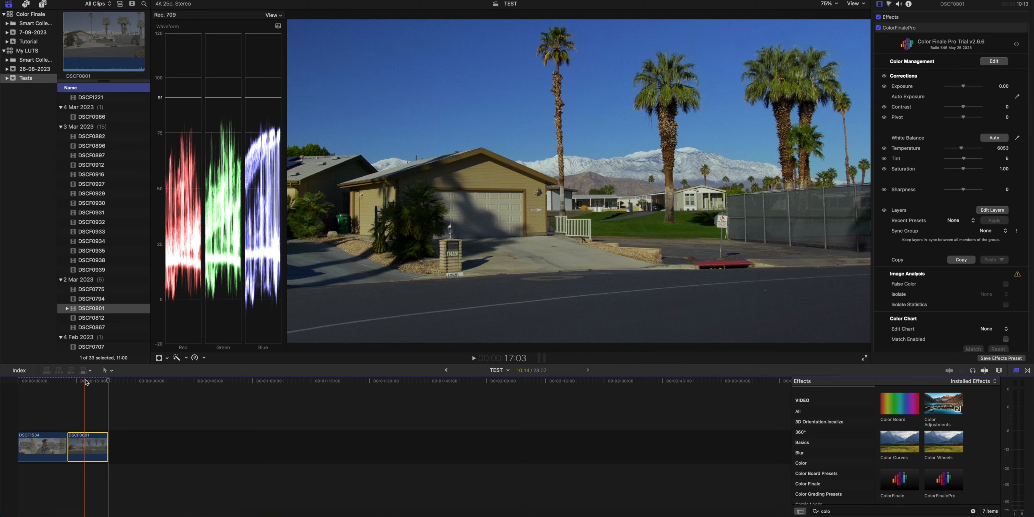
pyautogui.press('space')
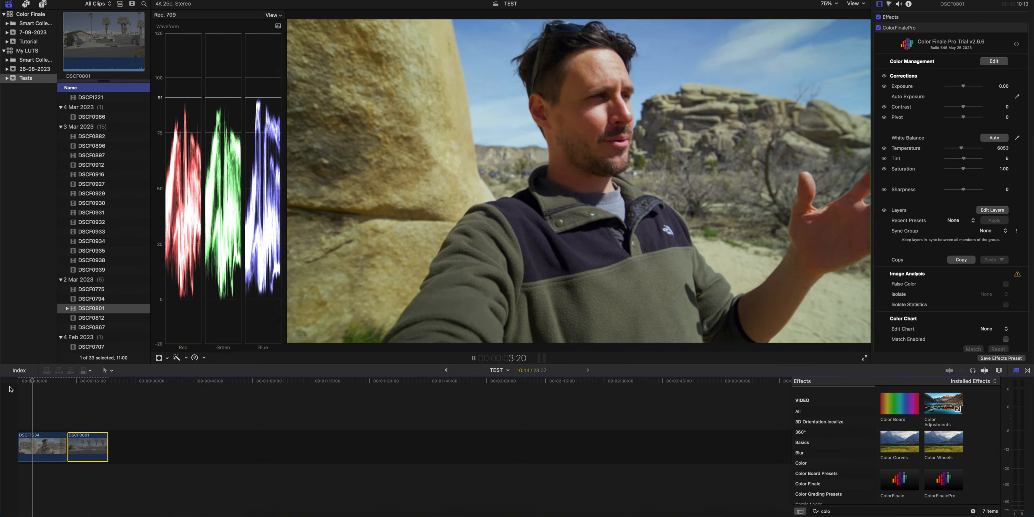
# Step: Append the DSCF0707 clip to the timeline, paste the copied ColorFinalePro grade onto it and play the sequence
pyautogui.moveTo(92, 346); pyautogui.dragTo(194, 443)
pyautogui.click(209, 446)
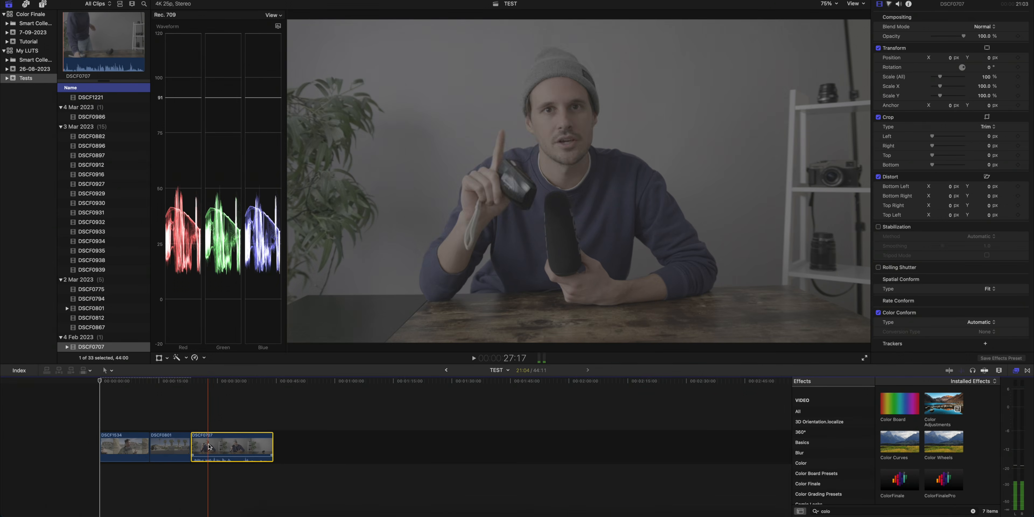
pyautogui.press('super+shift+v')
pyautogui.press('Return')
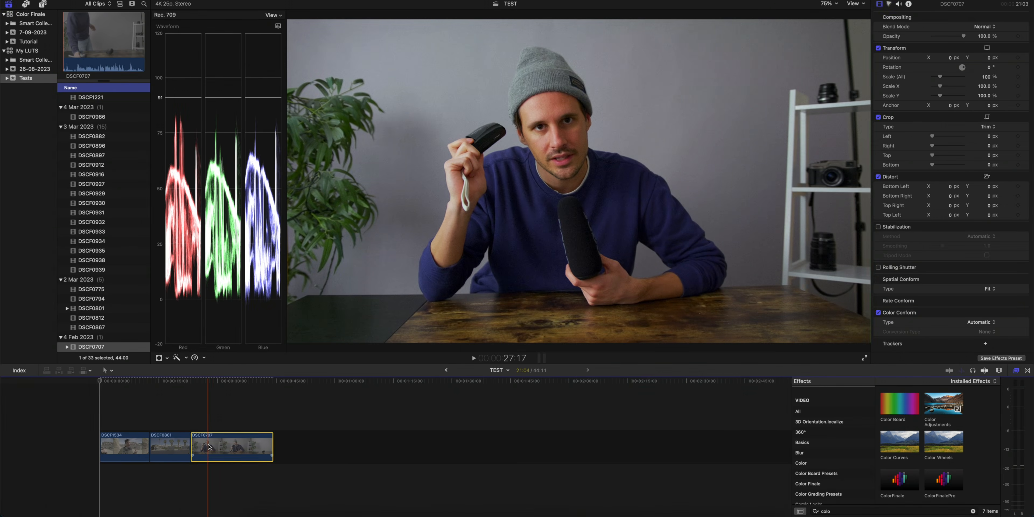
pyautogui.press('space')
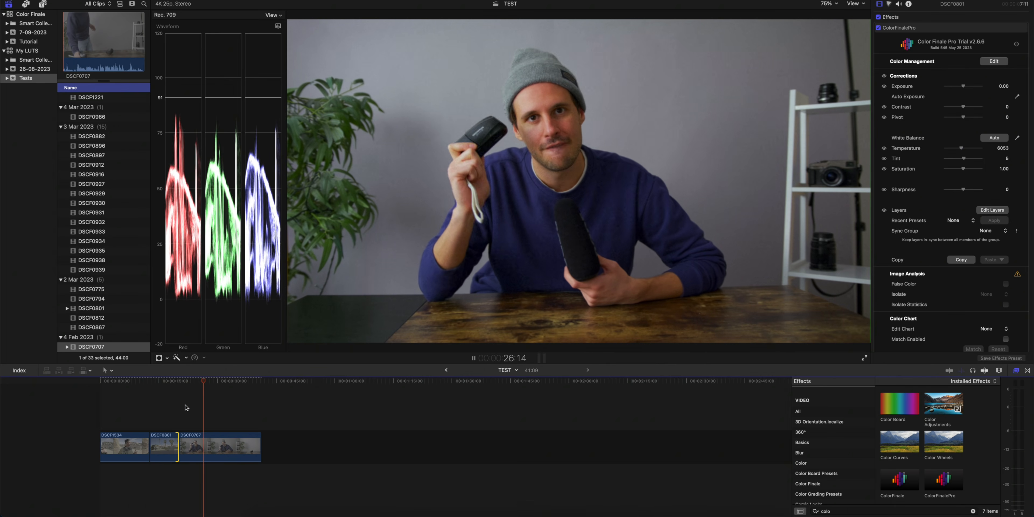
# Step: Fine-tune the overall and gamma saturation in the Color Wheels layer of the DSCF0707 clip
pyautogui.click(211, 458)
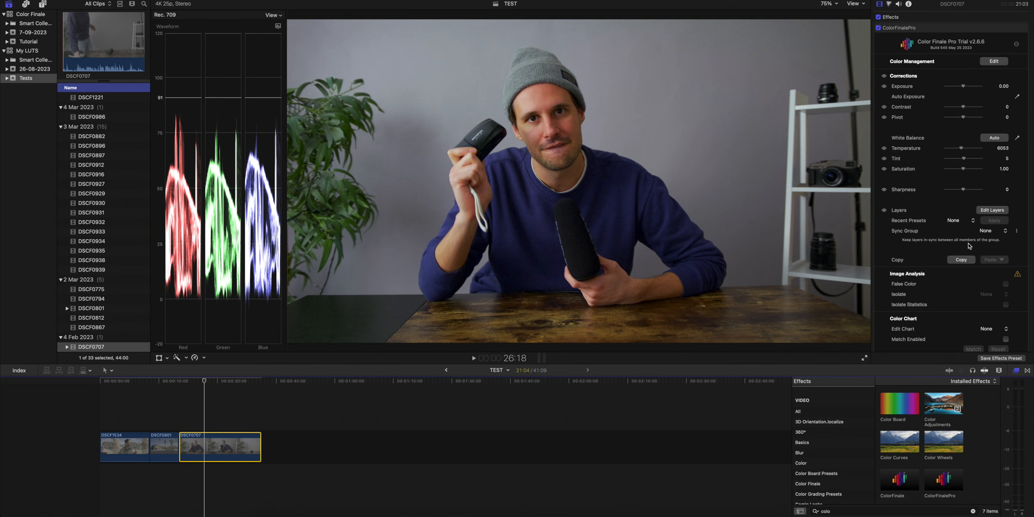
pyautogui.click(992, 210)
pyautogui.moveTo(635, 419); pyautogui.dragTo(635, 418)
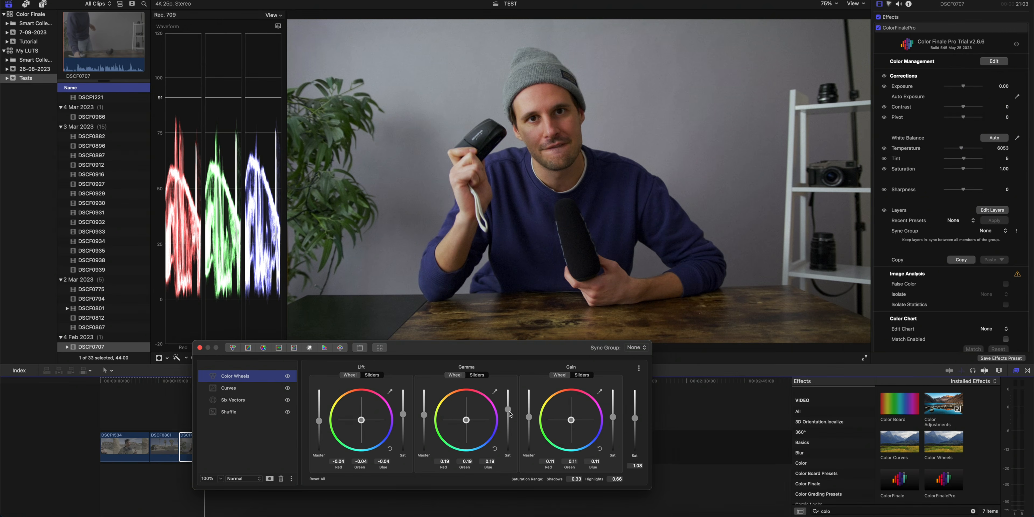
pyautogui.moveTo(508, 412); pyautogui.dragTo(508, 418)
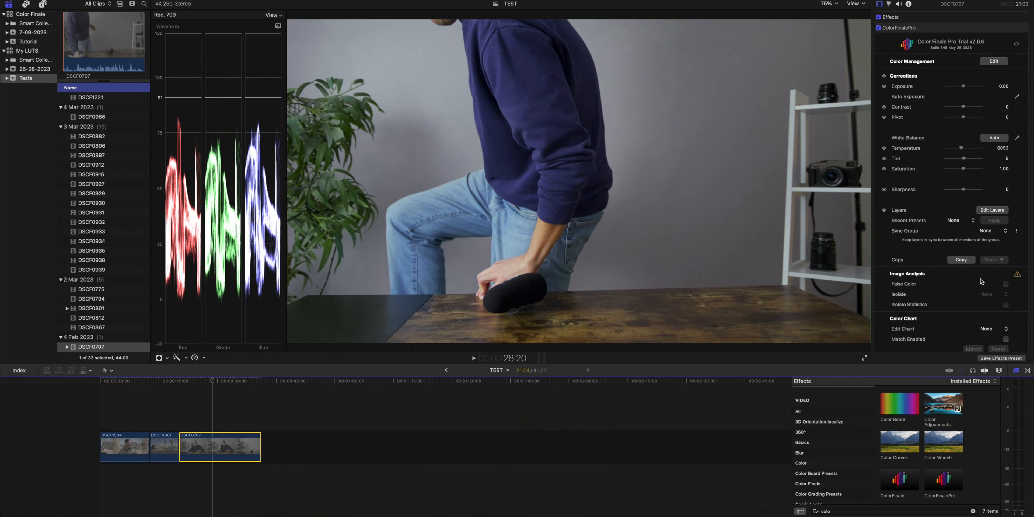
# Step: Add a sync group named Main for the DSCF0707 clip's ColorFinalePro layers
pyautogui.click(1018, 232)
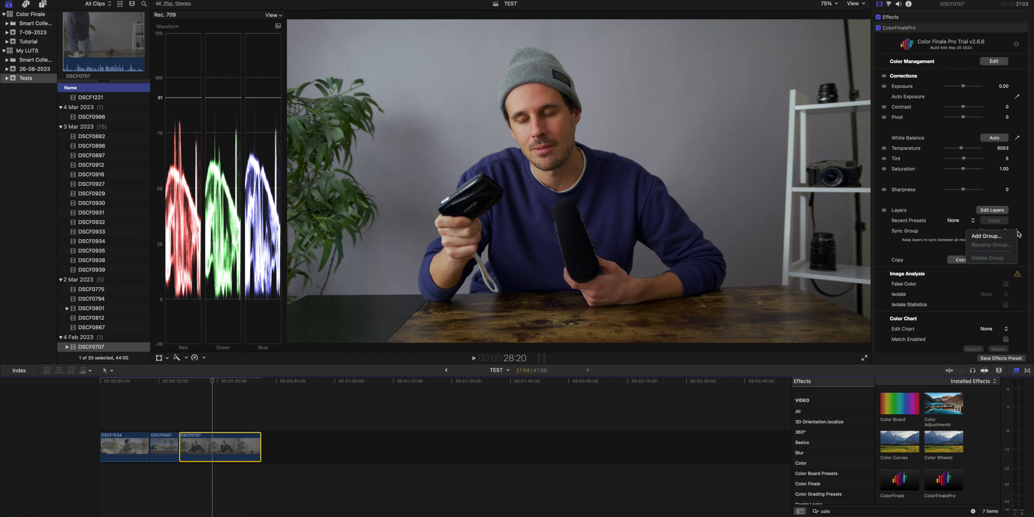
pyautogui.click(998, 239)
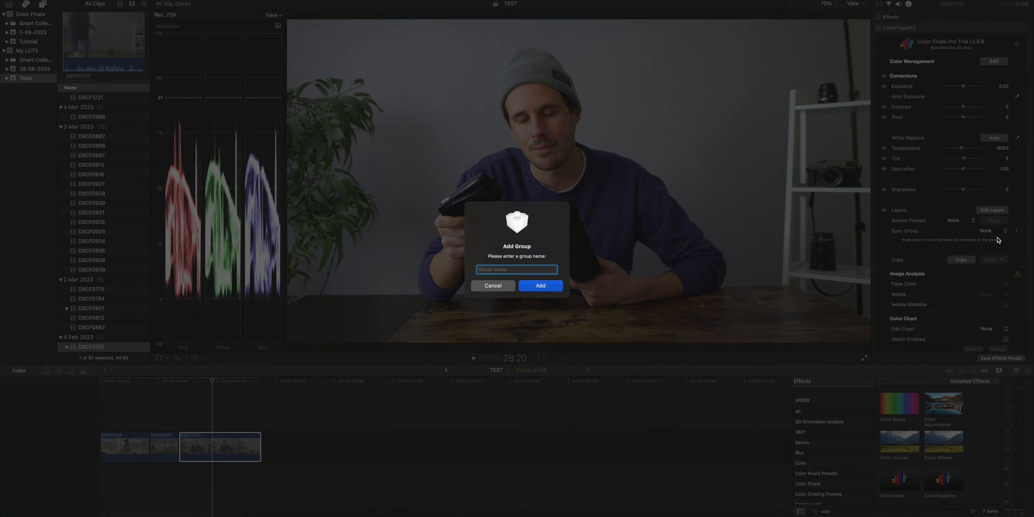
pyautogui.write('Main')
pyautogui.click(555, 288)
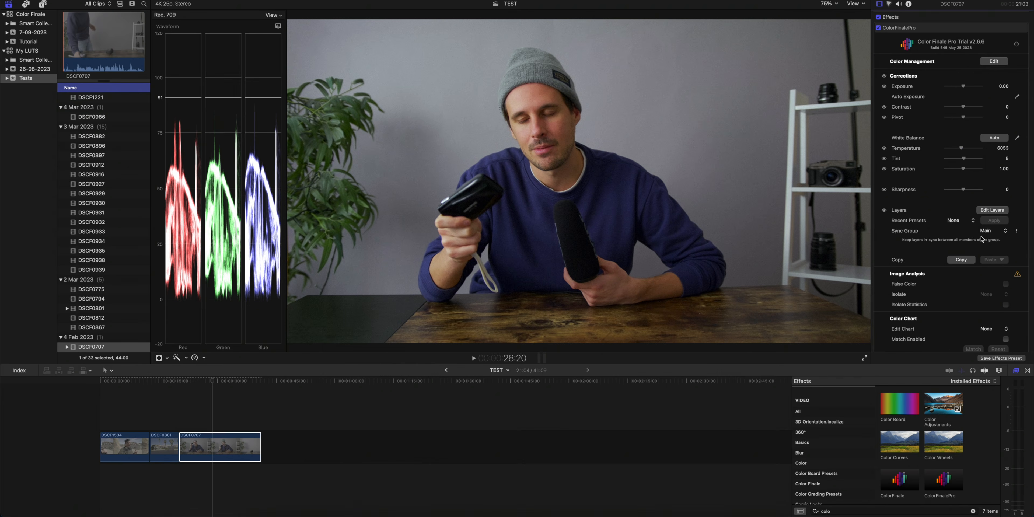
# Step: Lower the overall saturation in DSCF0707's Color Wheels layer and compare the clip with DSCF0801
pyautogui.click(991, 210)
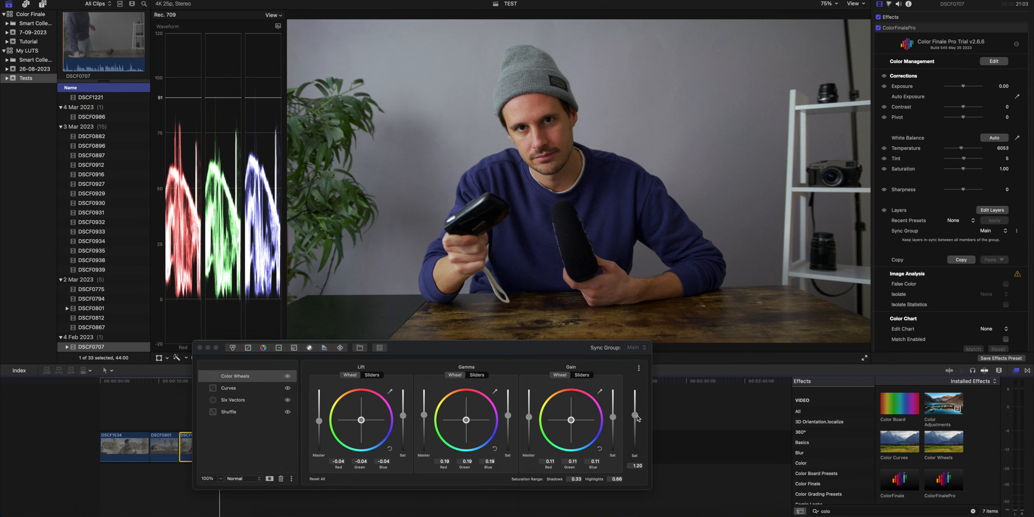
pyautogui.moveTo(635, 416); pyautogui.dragTo(636, 448)
pyautogui.click(199, 347)
pyautogui.click(168, 385)
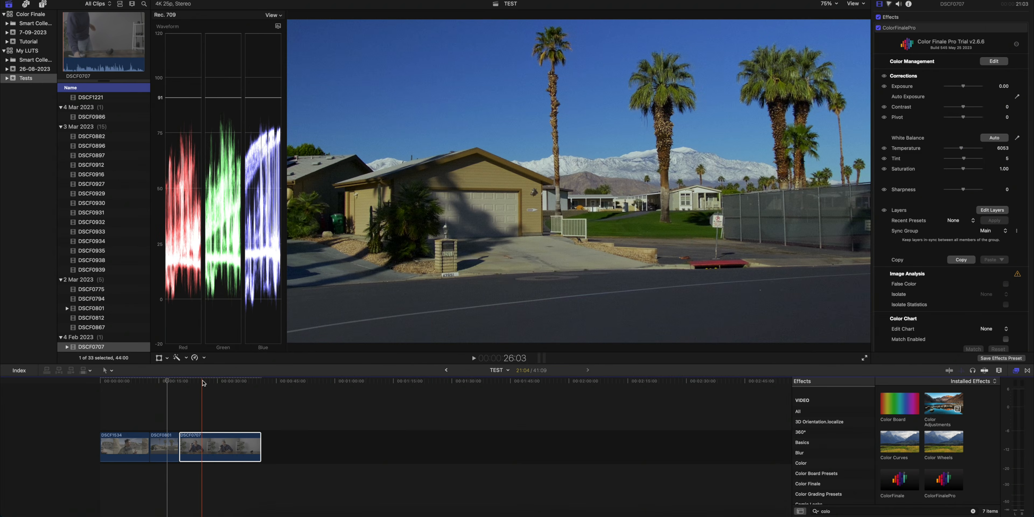
pyautogui.click(219, 381)
# Step: Copy the ColorFinalePro adjustments from DSCF0707 and paste all of them onto DSCF0801, overwriting its layers and masks
pyautogui.click(967, 260)
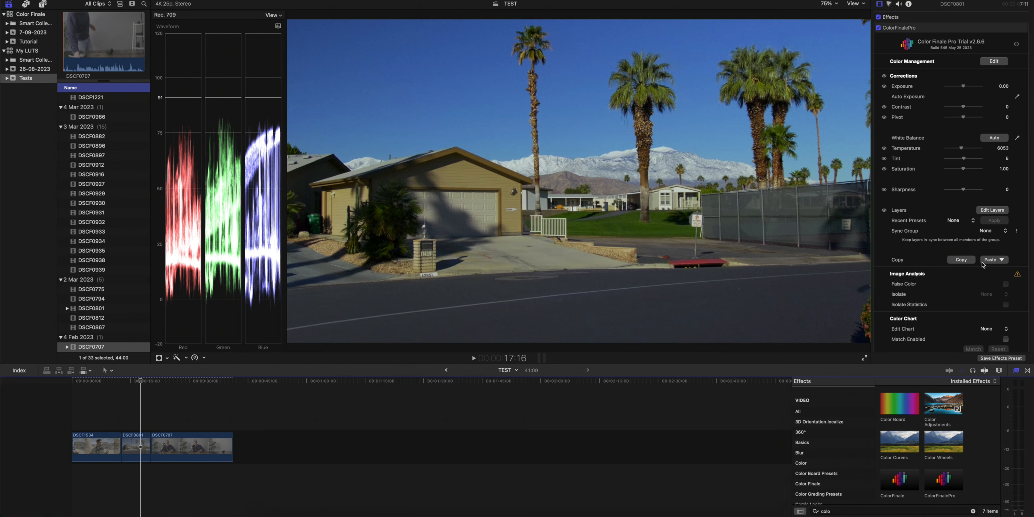
pyautogui.click(994, 260)
pyautogui.click(995, 275)
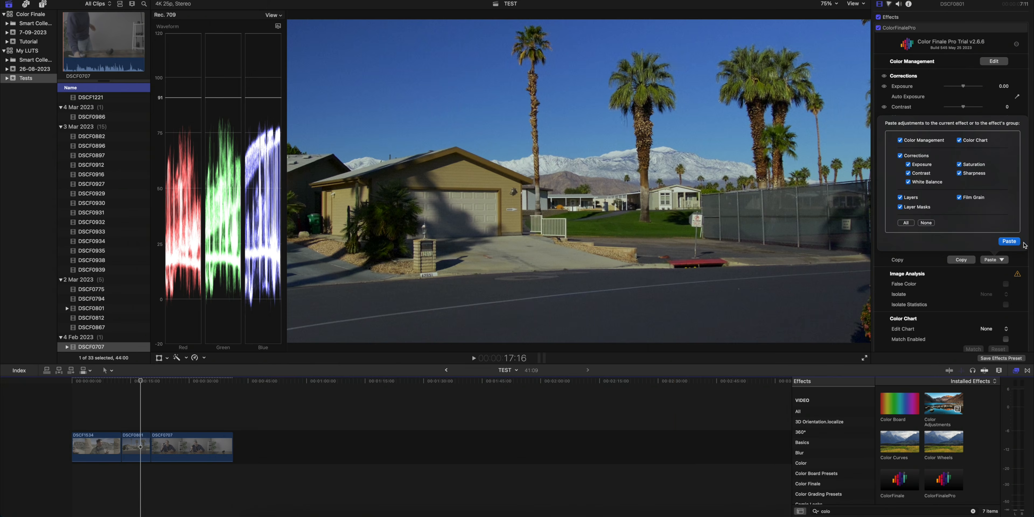
pyautogui.click(1008, 241)
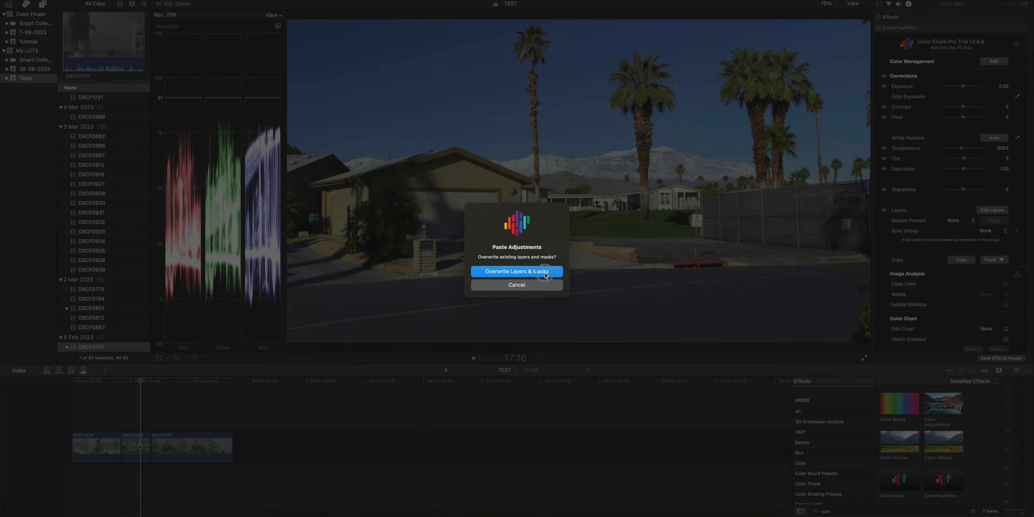
pyautogui.click(517, 271)
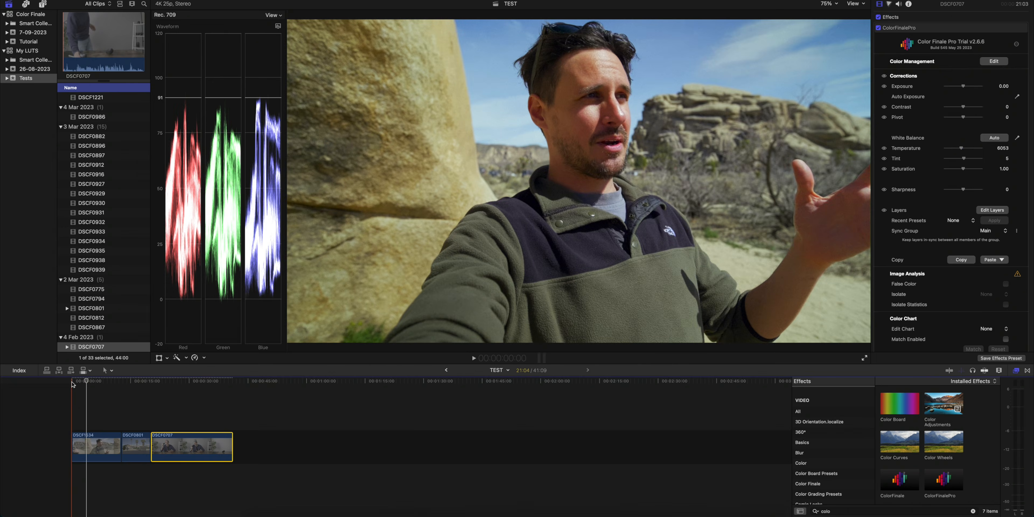
# Step: Export the ColorFinalePro grade as a LUT named My 1st LUT to the LUTS folder with a 33x33x33 cube resolution
pyautogui.click(72, 383)
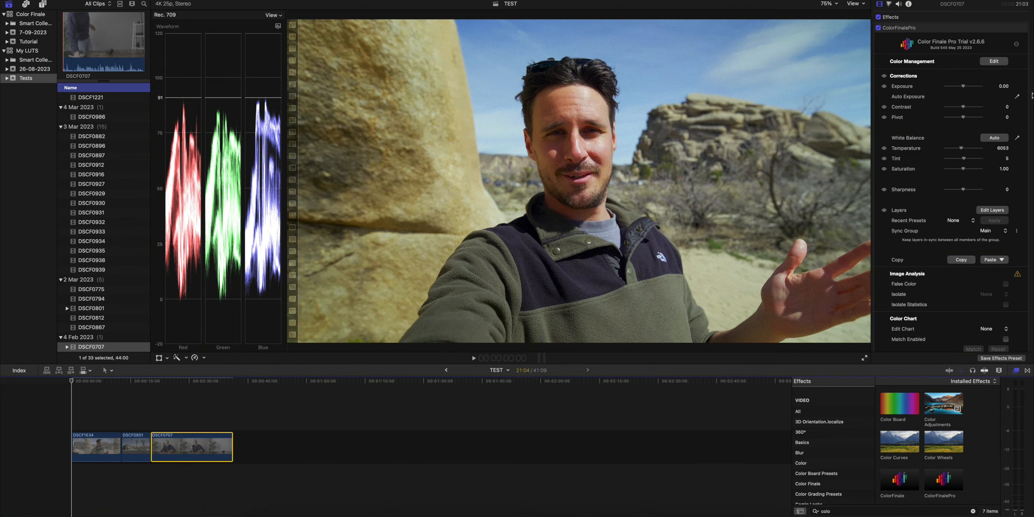
pyautogui.click(1016, 44)
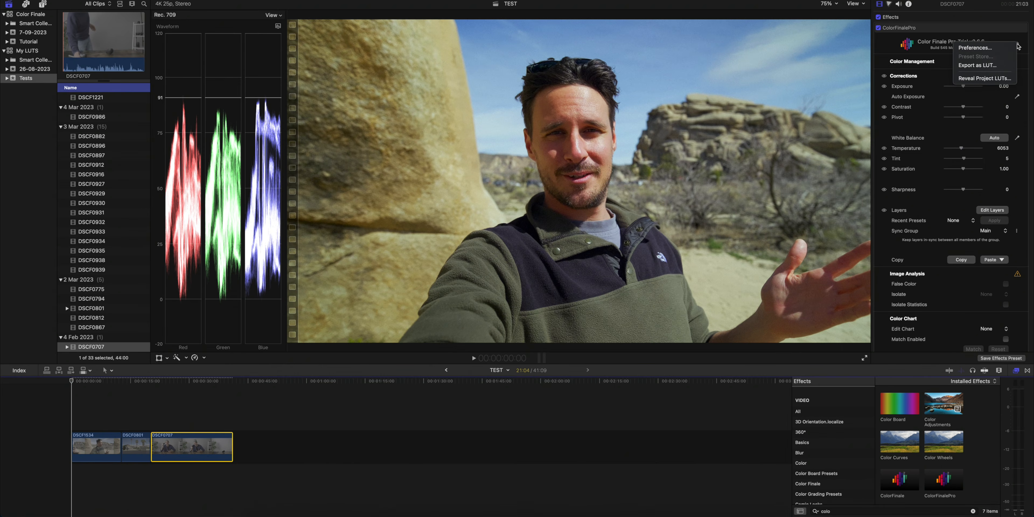
pyautogui.click(986, 65)
pyautogui.write('My 1st LUT')
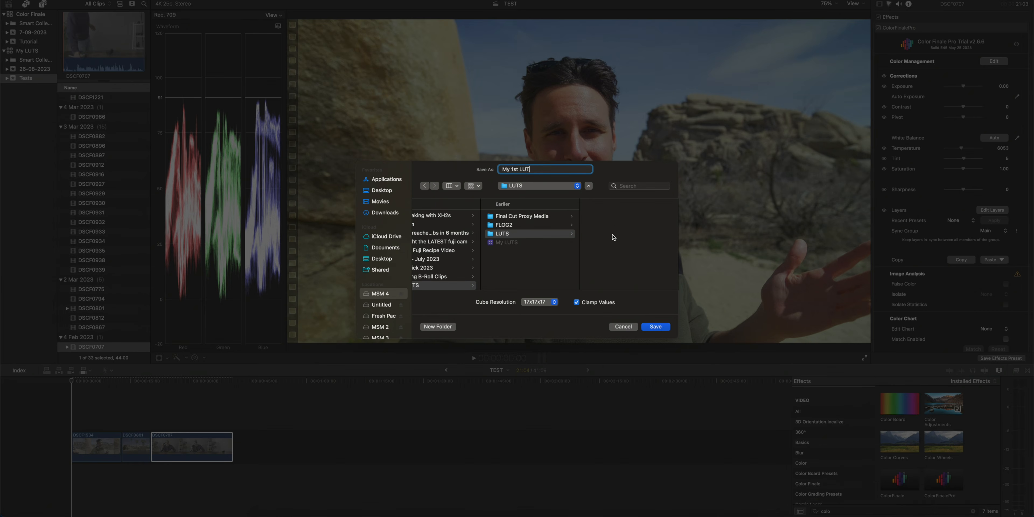
pyautogui.click(558, 302)
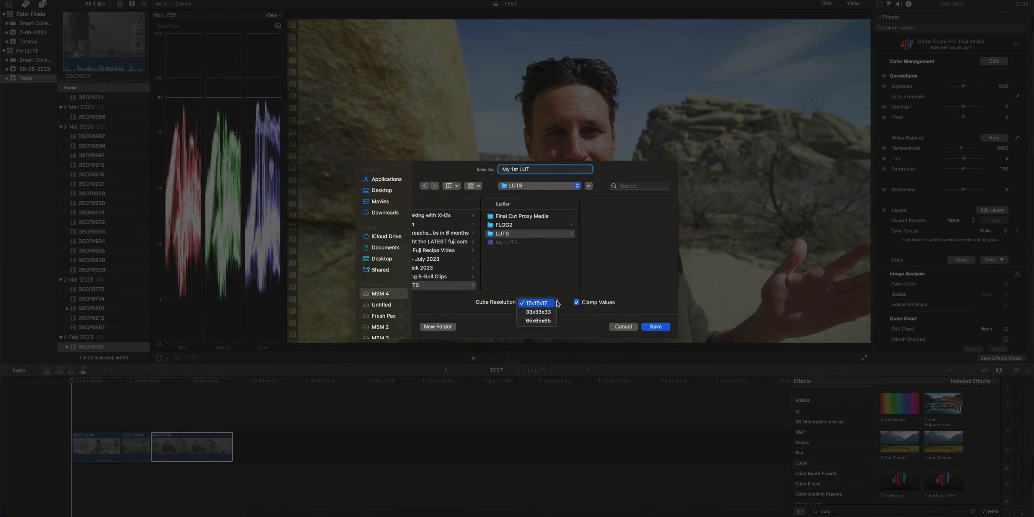
pyautogui.click(550, 313)
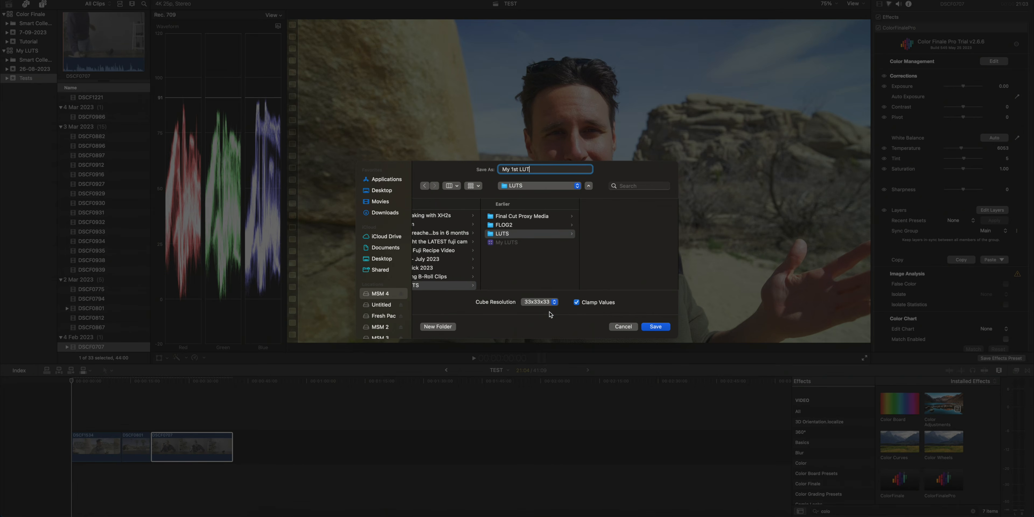
pyautogui.click(654, 325)
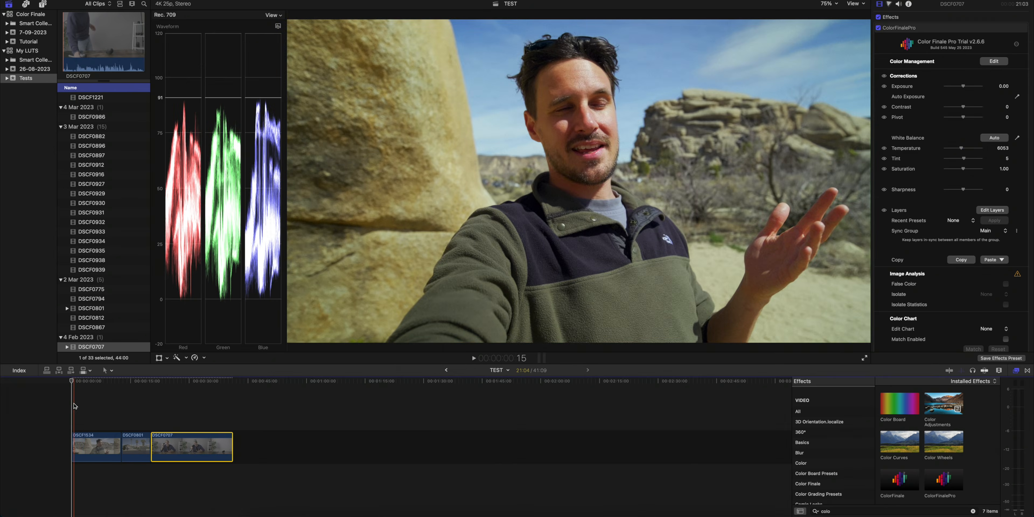
# Step: Select the DSCF1534 clip near the start of the timeline and disable its ColorFinalePro effect
pyautogui.click(71, 404)
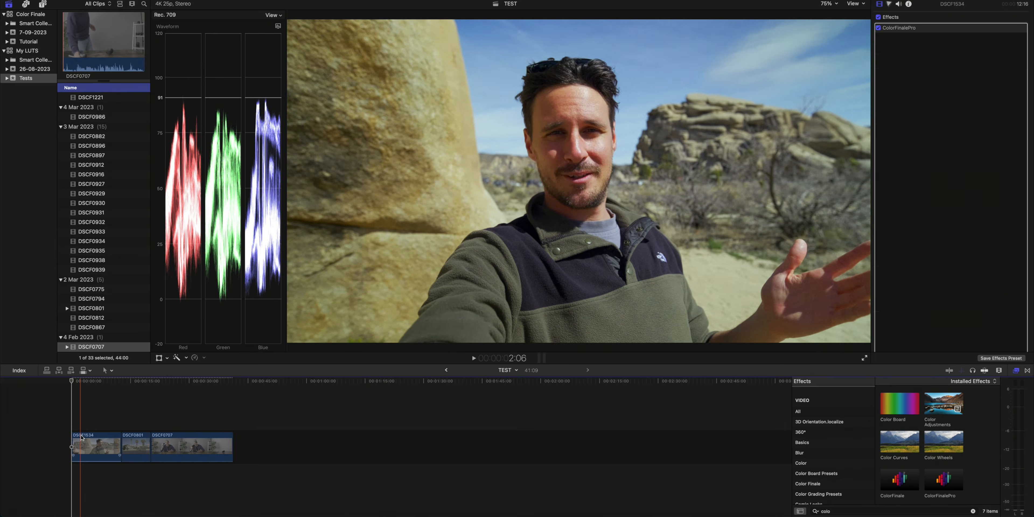
pyautogui.click(84, 446)
pyautogui.click(86, 382)
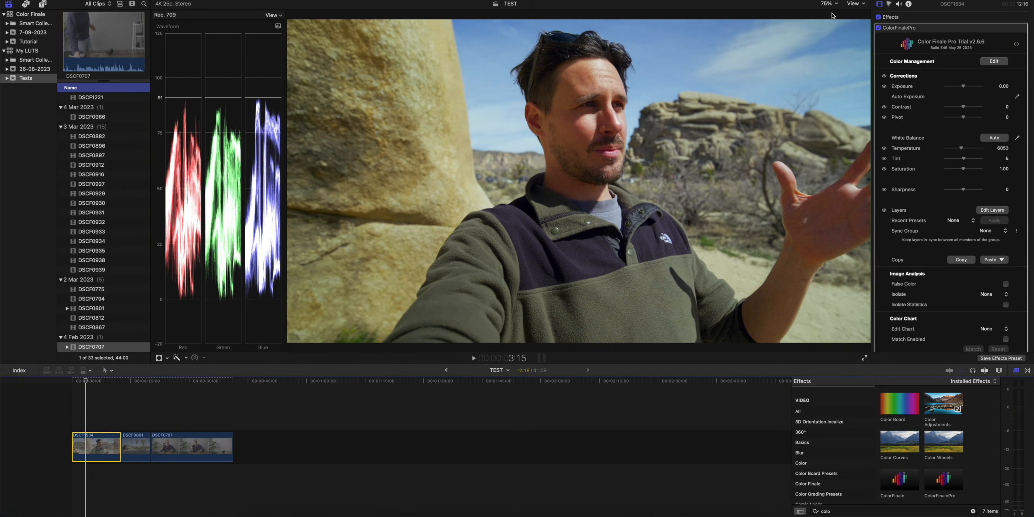
pyautogui.click(878, 27)
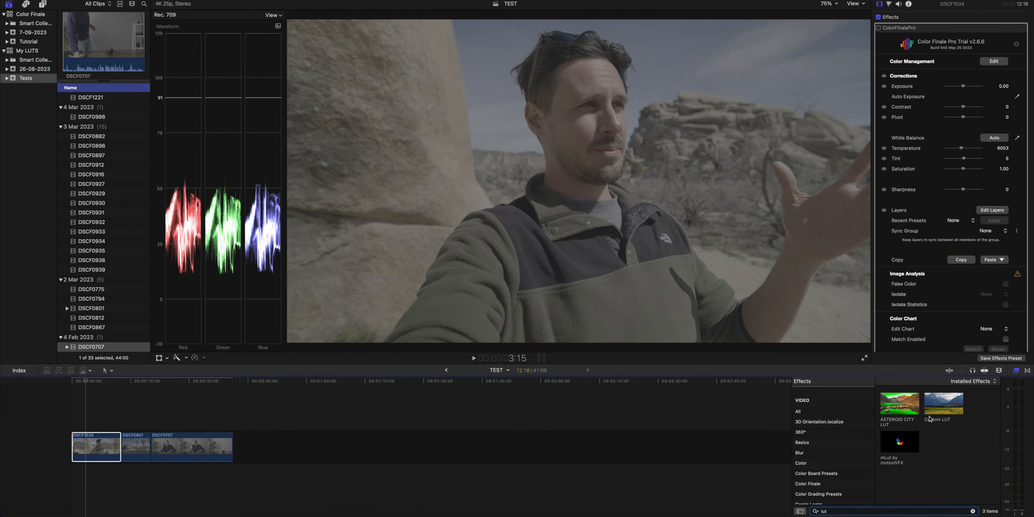
# Step: Apply the Custom LUT effect to DSCF1534 and load My 1st LUT.cube with Rec. 709 input and output color spaces
pyautogui.moveTo(929, 419); pyautogui.dragTo(92, 451)
pyautogui.click(92, 451)
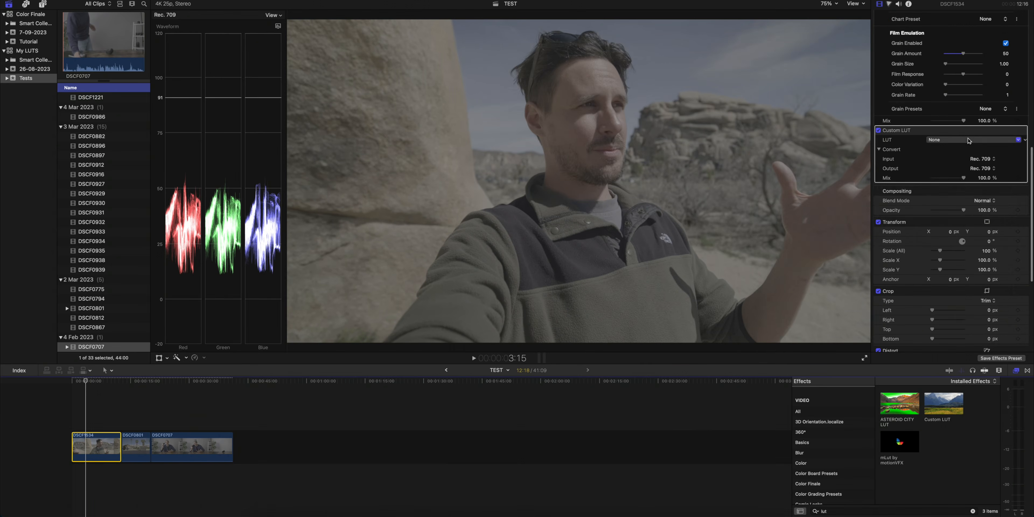
pyautogui.click(968, 140)
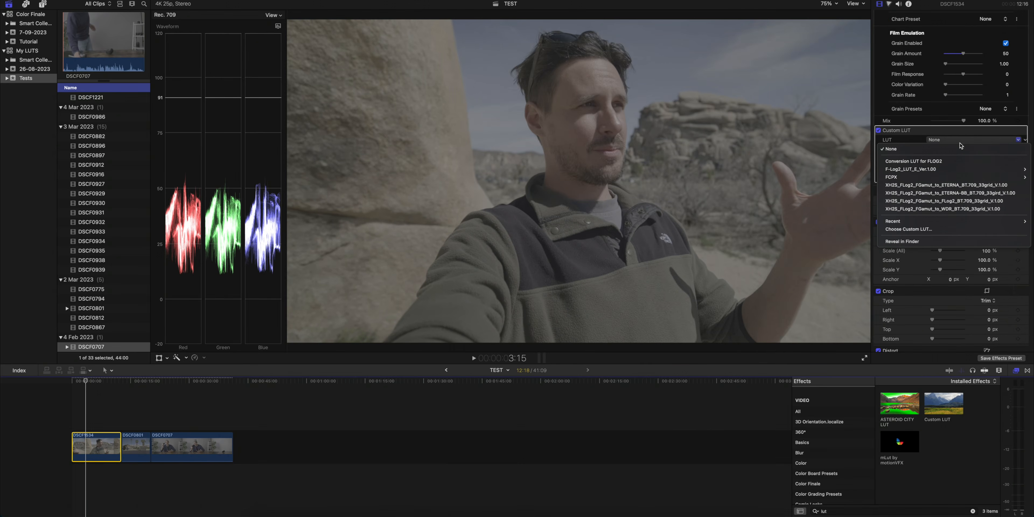
pyautogui.click(908, 229)
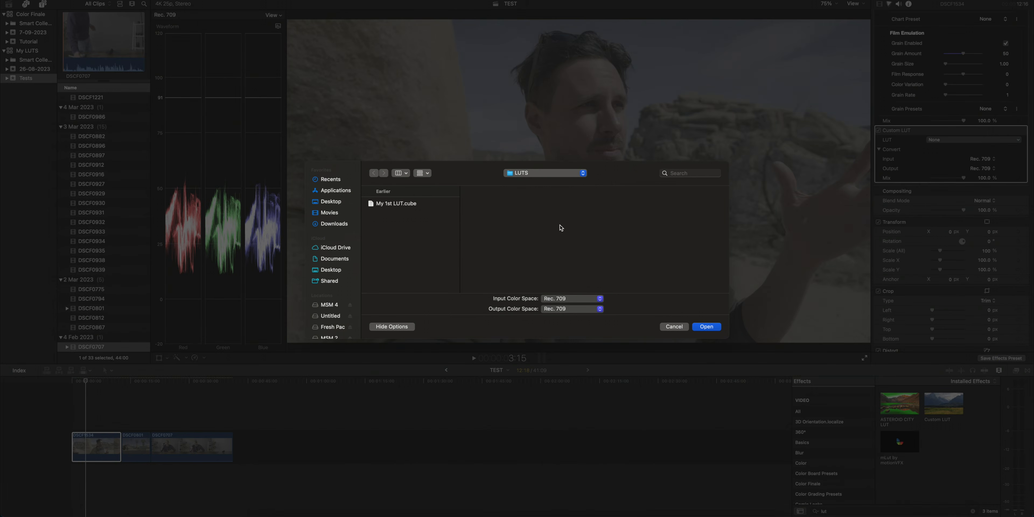
pyautogui.click(409, 206)
pyautogui.click(706, 327)
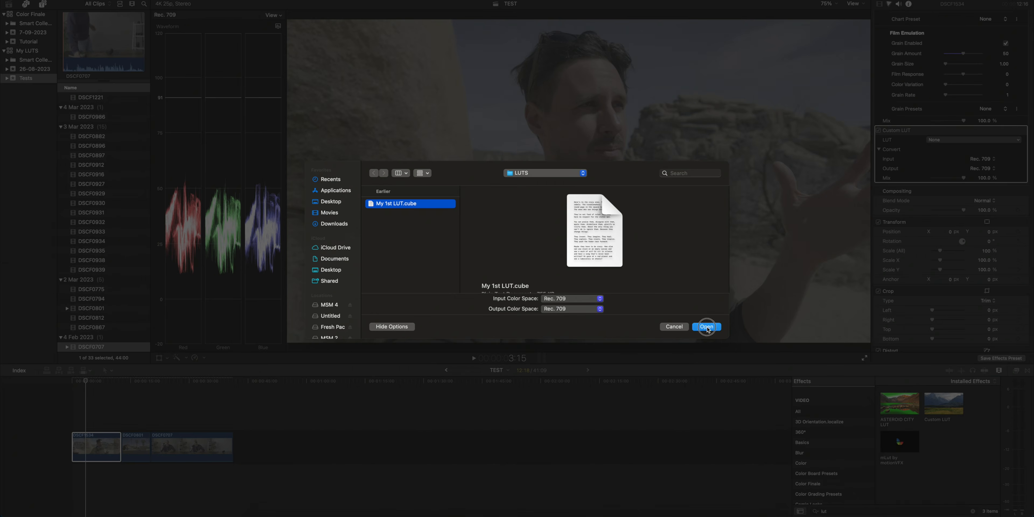